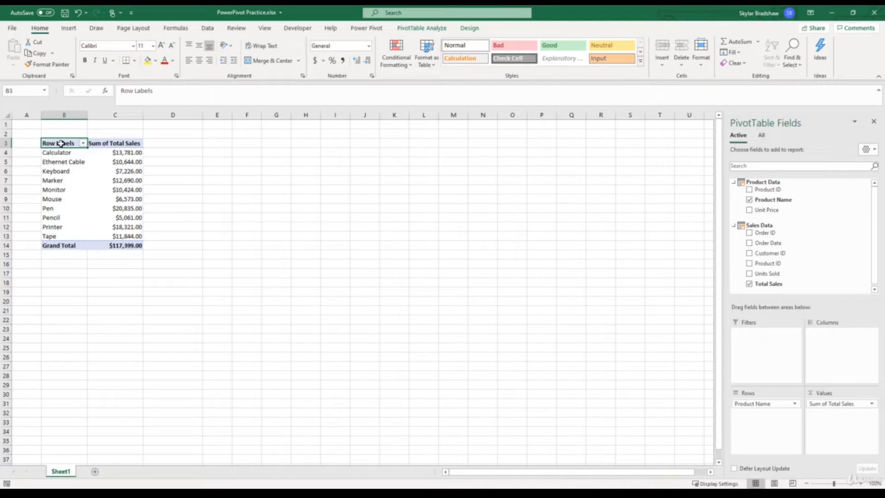
# - In the Power Pivot data model's Sales Data table, add a Distinct Count measure under Product ID and widen that column
pyautogui.click(368, 29)
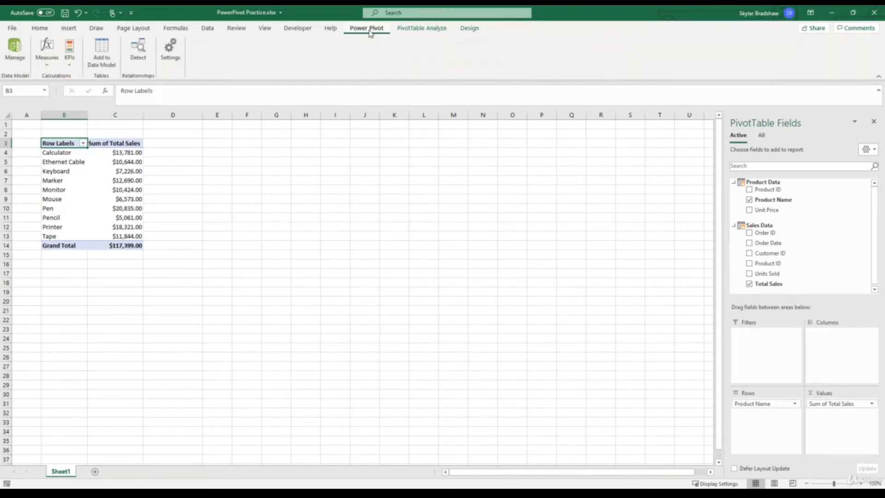
pyautogui.click(16, 49)
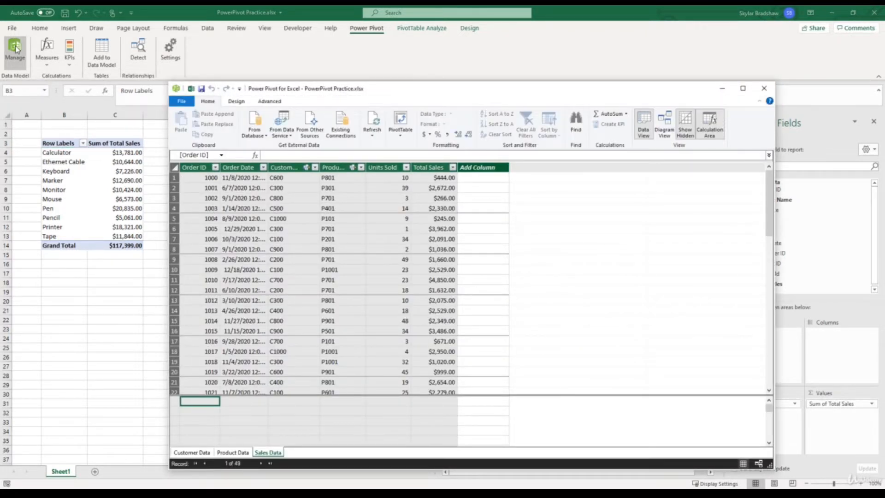
pyautogui.click(262, 453)
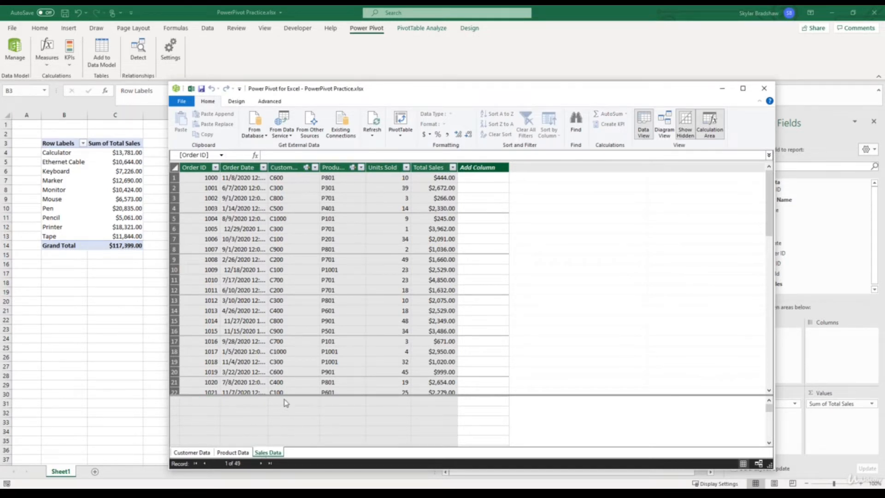
pyautogui.click(355, 403)
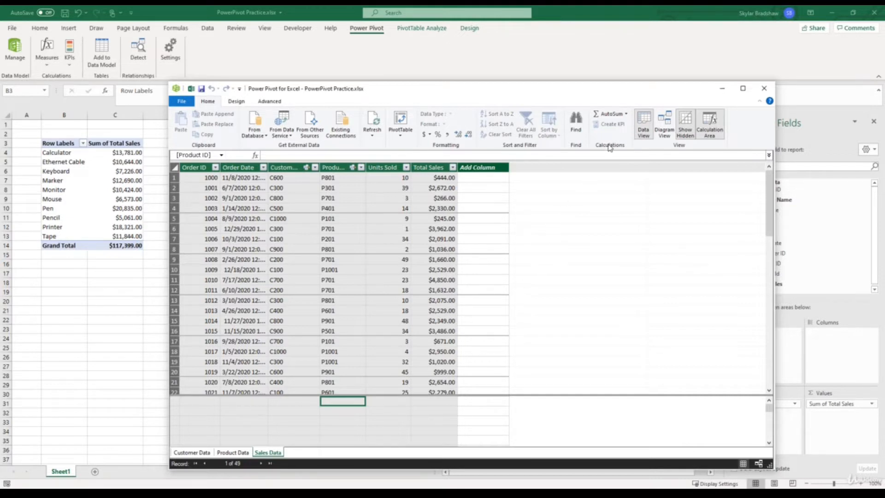
pyautogui.click(626, 116)
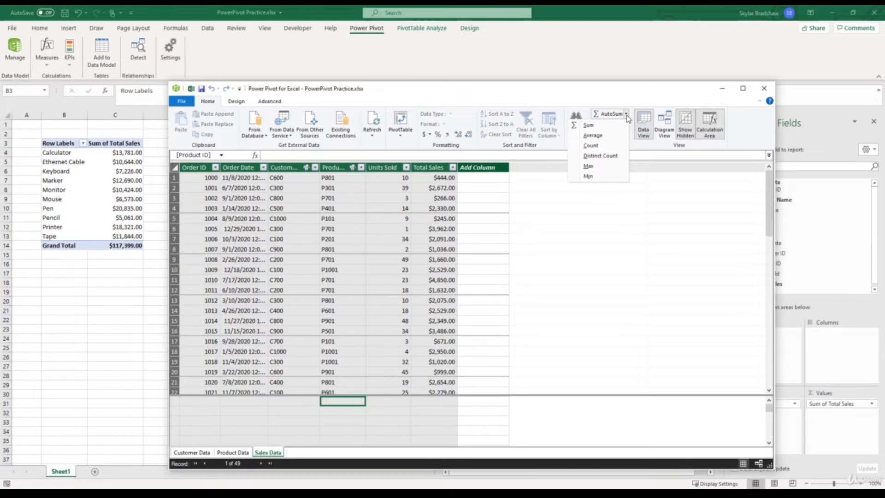
pyautogui.click(616, 157)
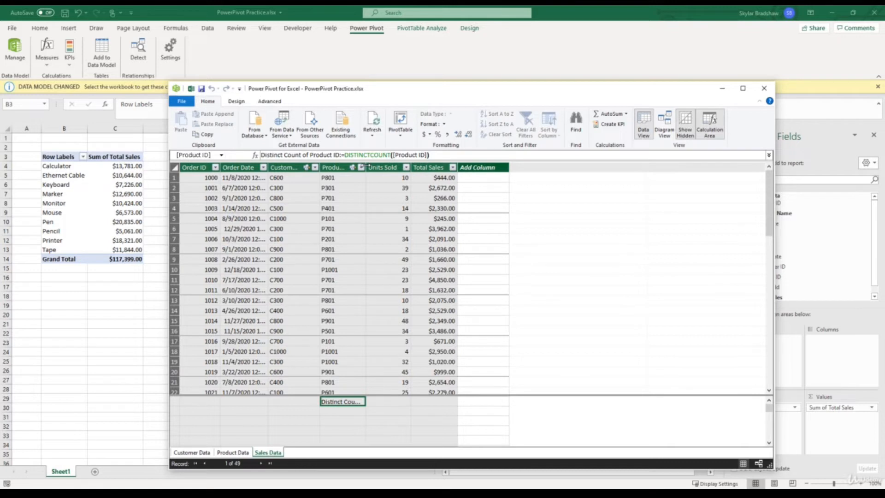
pyautogui.moveTo(366, 166); pyautogui.dragTo(415, 167)
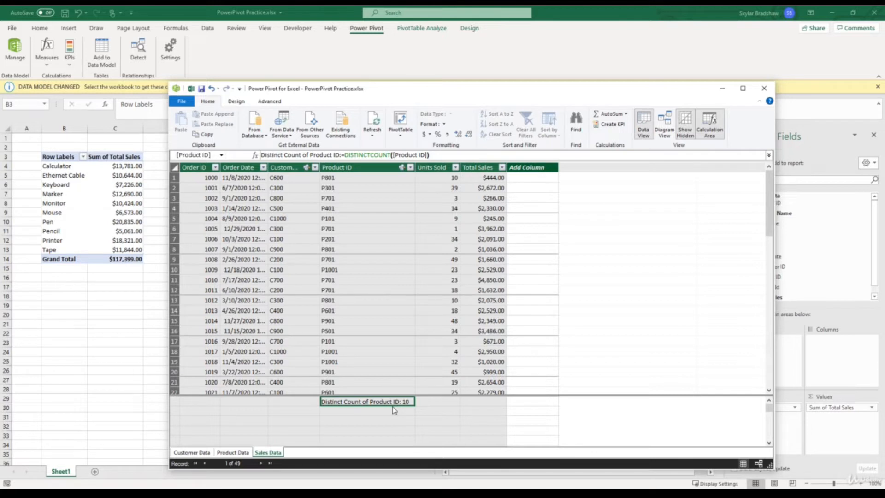
# - Add a Sum measure beneath the Units Sold column and widen the column to fit it
pyautogui.click(438, 401)
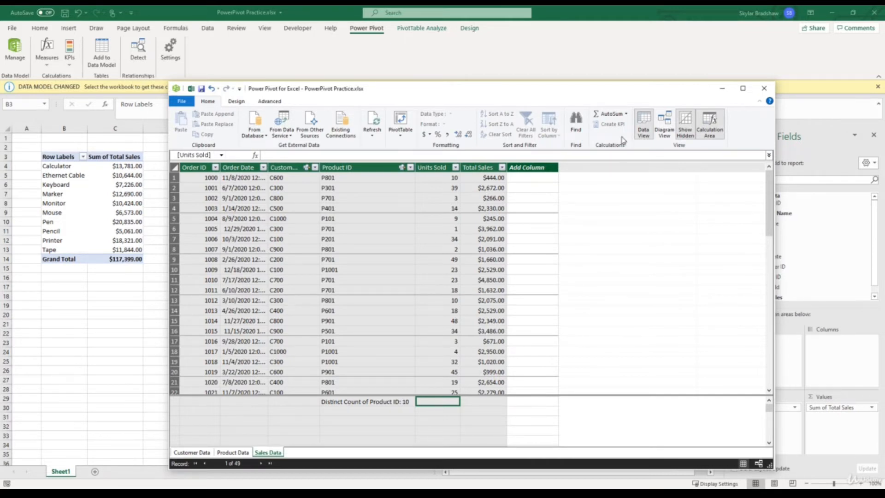
pyautogui.click(610, 115)
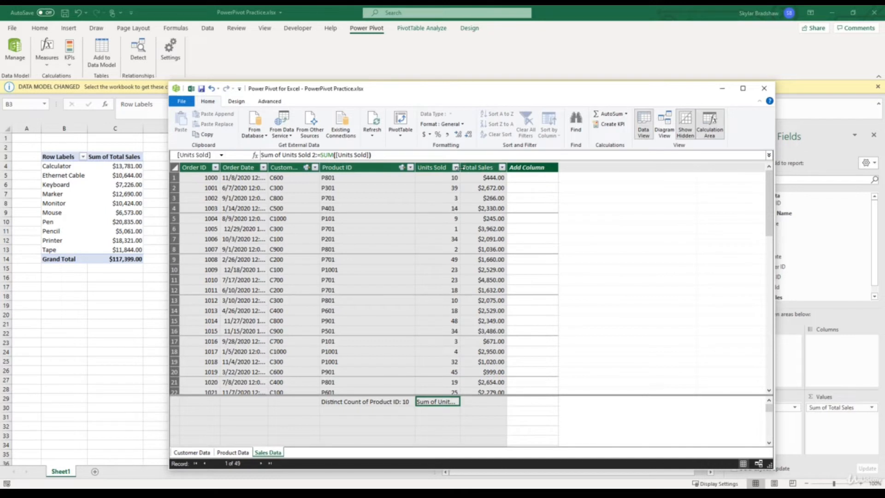
pyautogui.moveTo(481, 167); pyautogui.dragTo(516, 167)
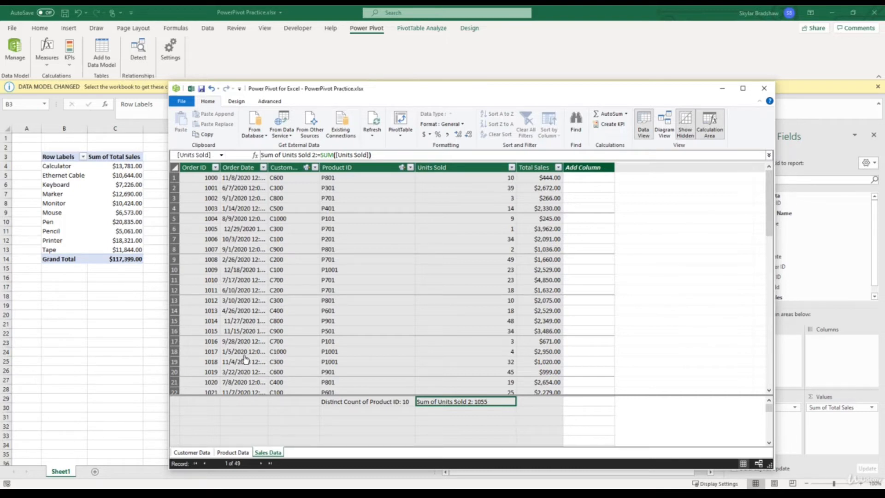
# - Back in the Excel workbook, replace Total Sales in the PivotTable with the Sum of Units Sold 2 measure
pyautogui.click(163, 362)
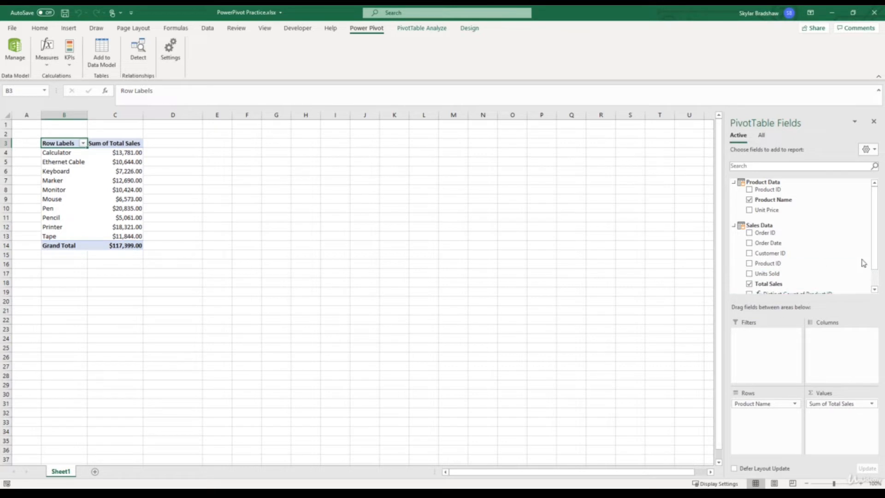
pyautogui.moveTo(876, 262); pyautogui.dragTo(876, 286)
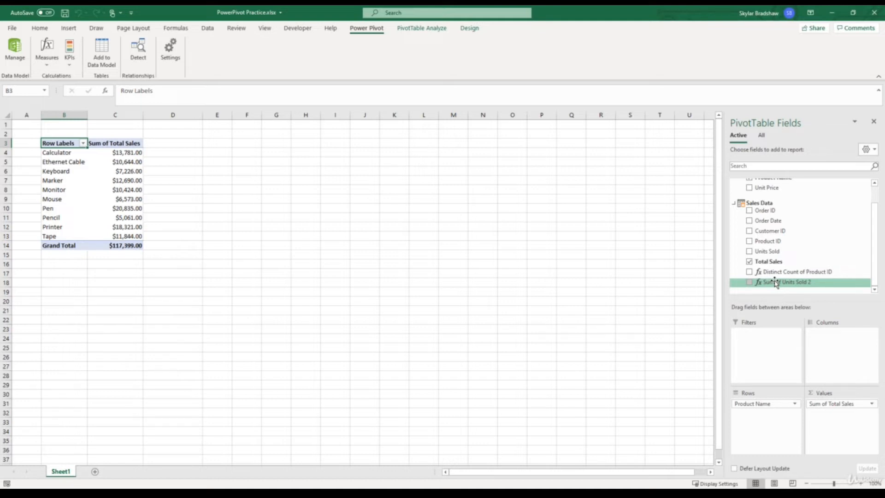
pyautogui.click(750, 263)
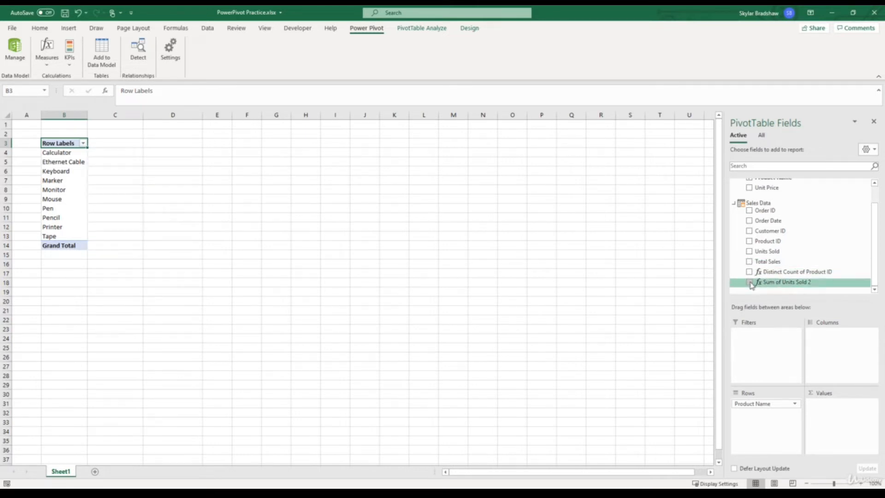
pyautogui.click(749, 282)
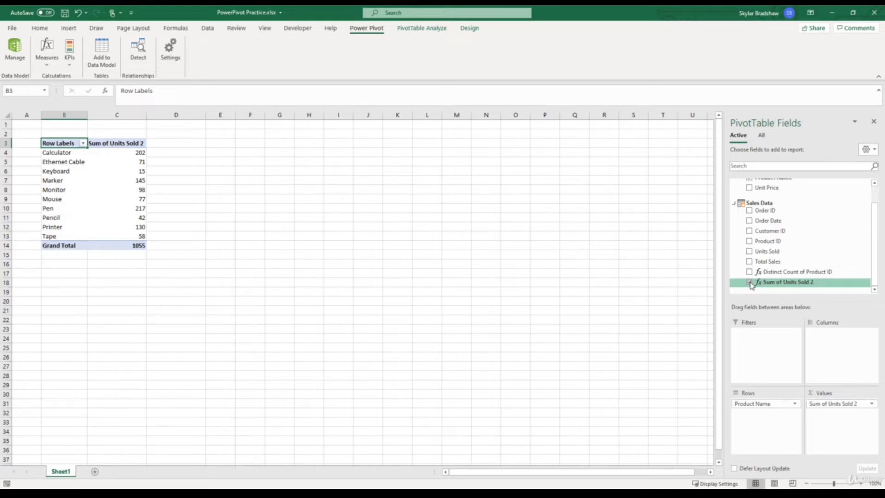
# - Create a KPI on Sum of Units Sold 2 with an absolute target value of 100 and the red, yellow and green circle icons
pyautogui.click(74, 59)
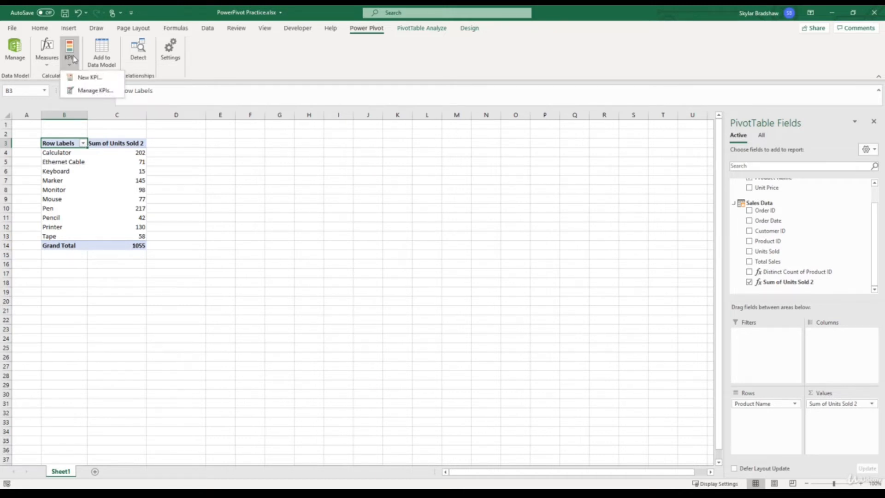
pyautogui.click(83, 79)
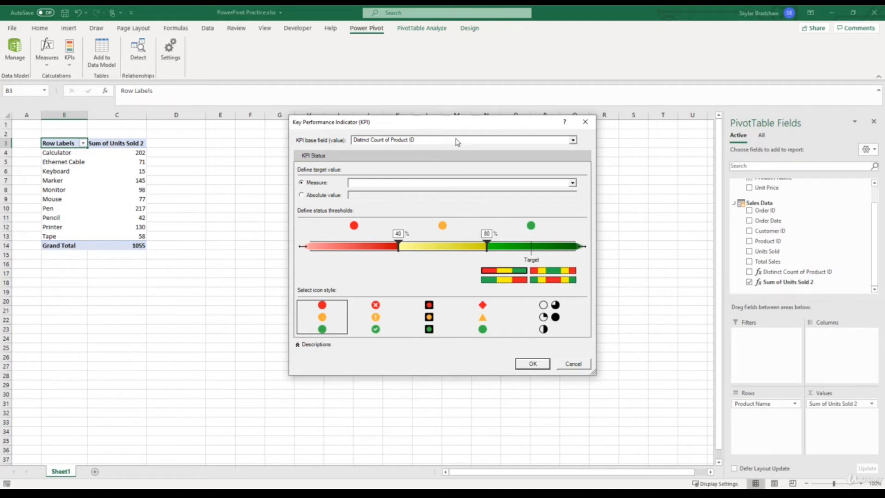
pyautogui.click(573, 140)
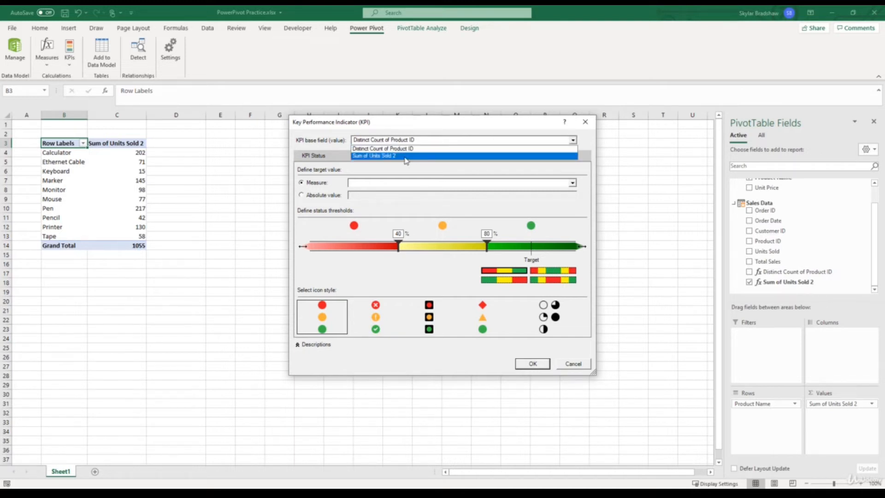
pyautogui.click(406, 156)
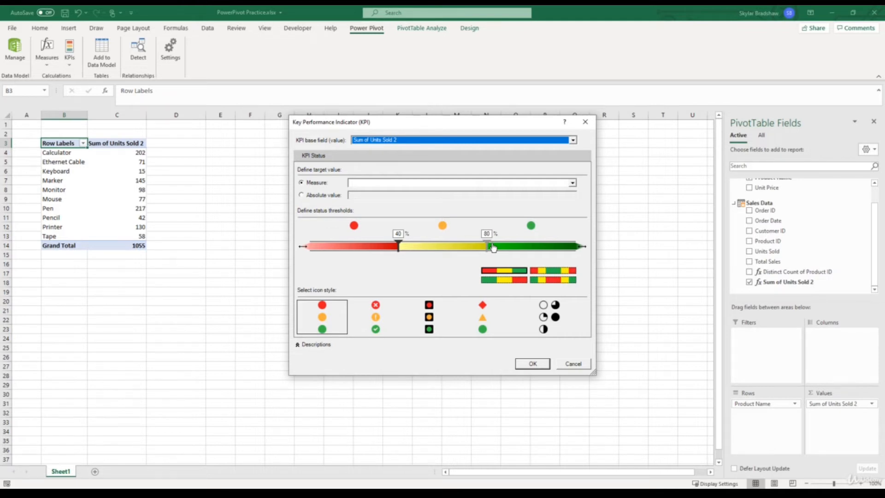
pyautogui.click(301, 195)
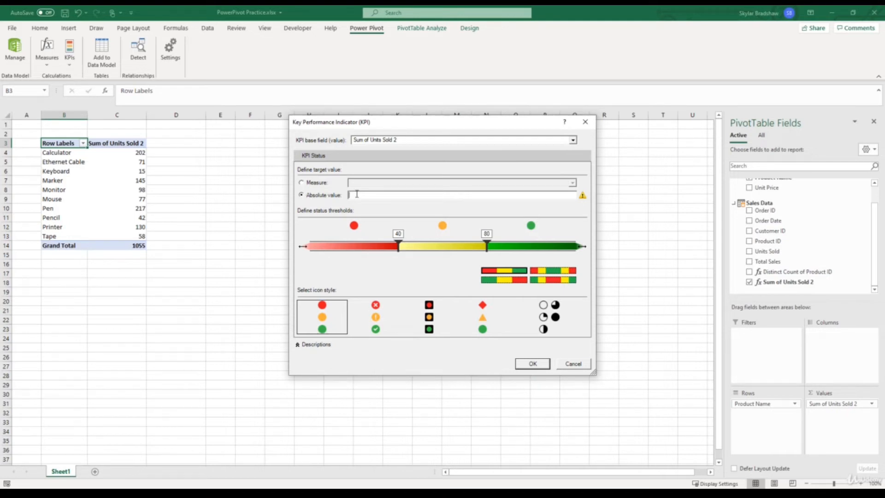
pyautogui.write('100')
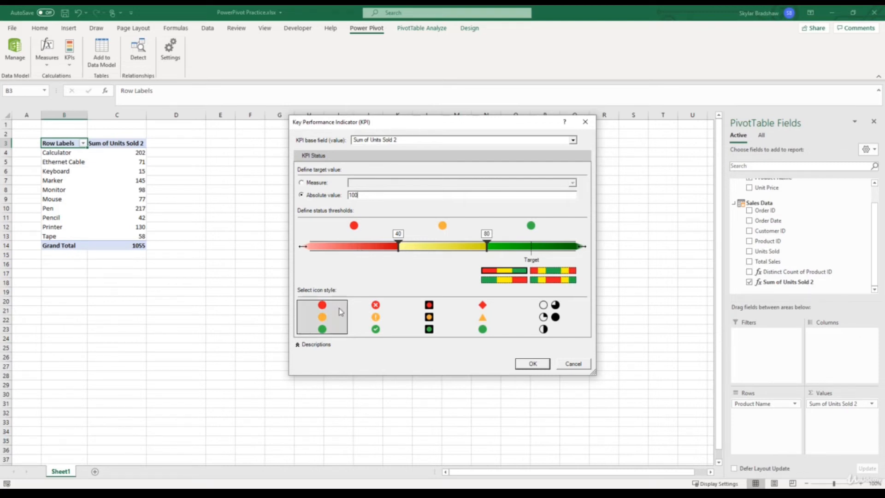
pyautogui.click(329, 325)
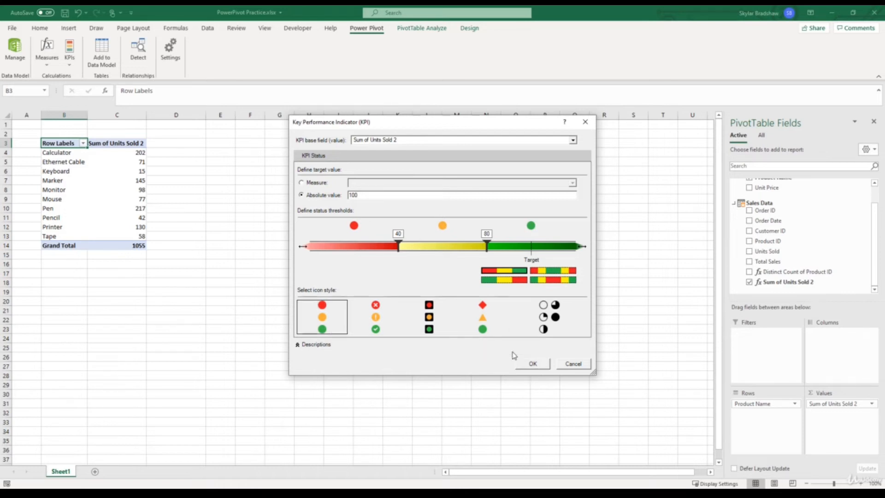
pyautogui.click(526, 366)
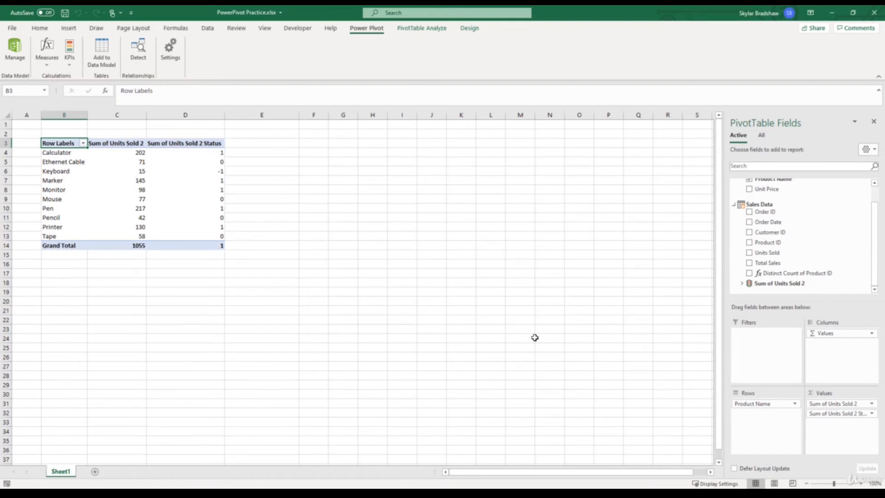
# - Expand the Sum of Units Sold 2 KPI in the field list, then remove its Status field from the PivotTable and add it back
pyautogui.moveTo(203, 167)
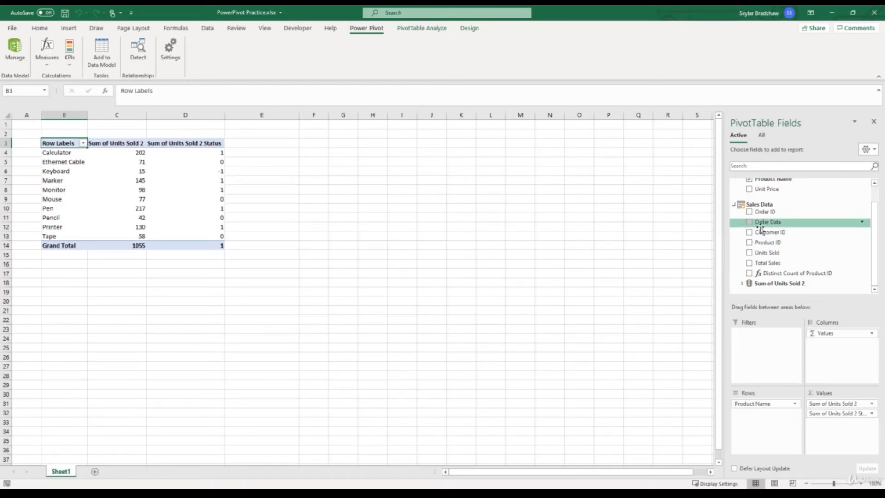
pyautogui.click(739, 284)
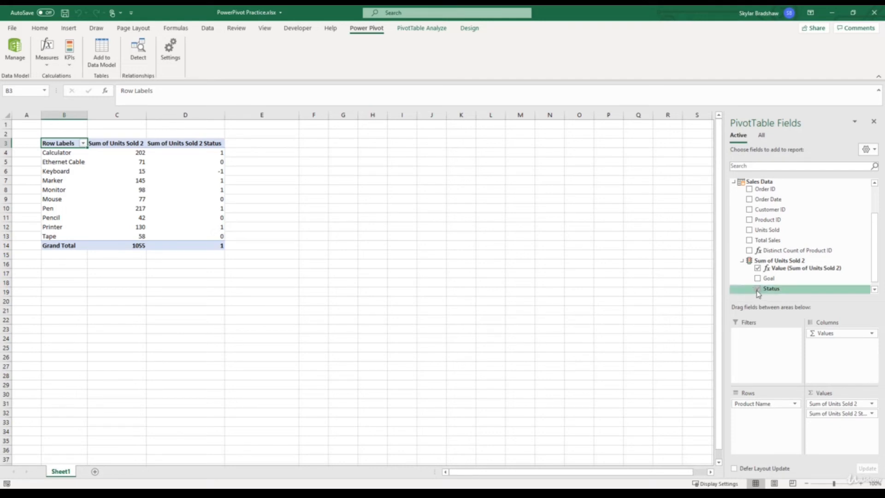
pyautogui.click(758, 289)
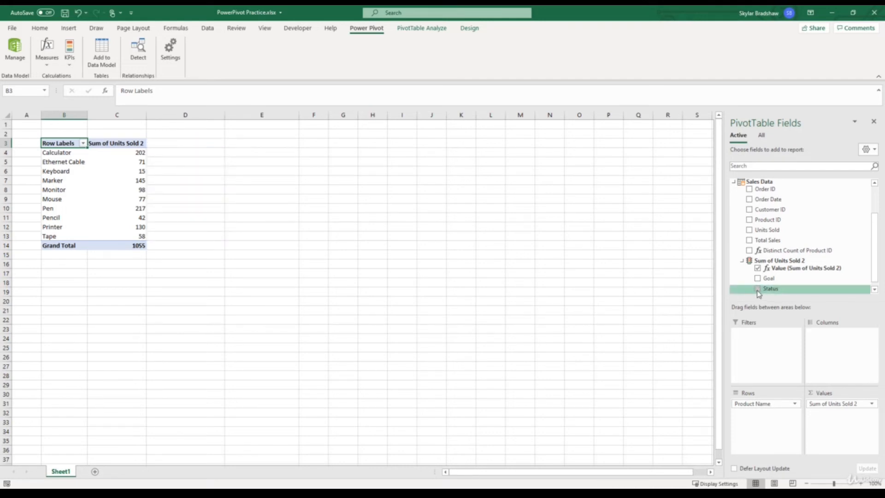
pyautogui.click(758, 289)
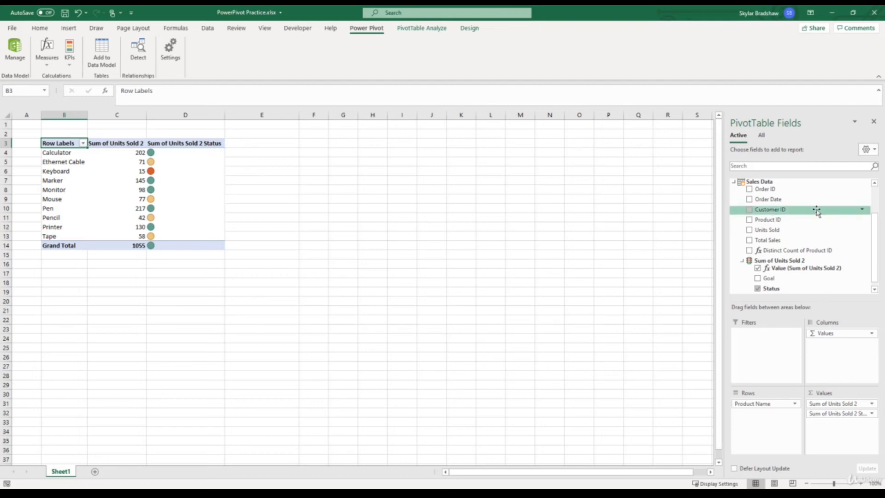
# - Replace Product Name with the City field from Customer Data as the PivotTable's row labels
pyautogui.moveTo(878, 235); pyautogui.dragTo(878, 202)
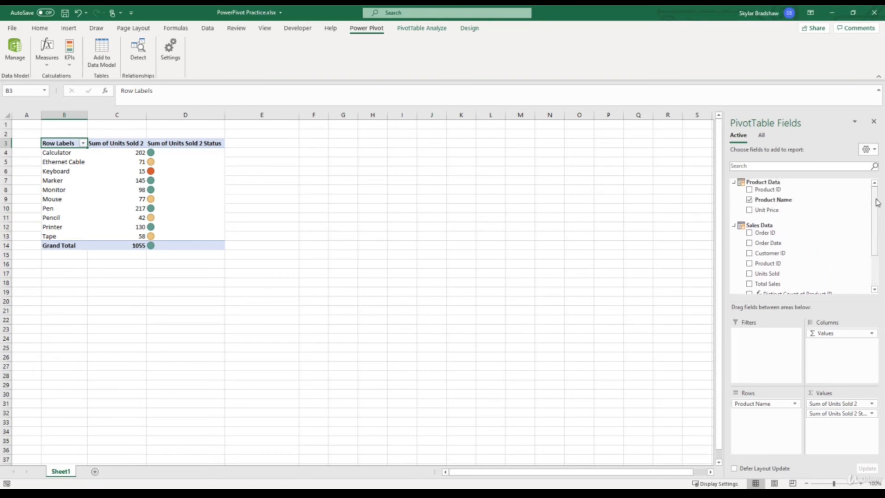
pyautogui.click(749, 200)
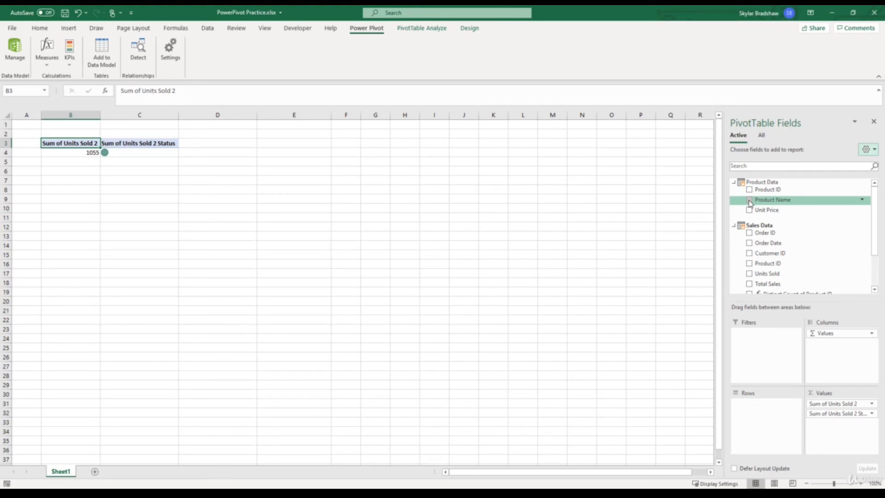
pyautogui.scroll(-3, 749, 203)
pyautogui.scroll(3, 749, 203)
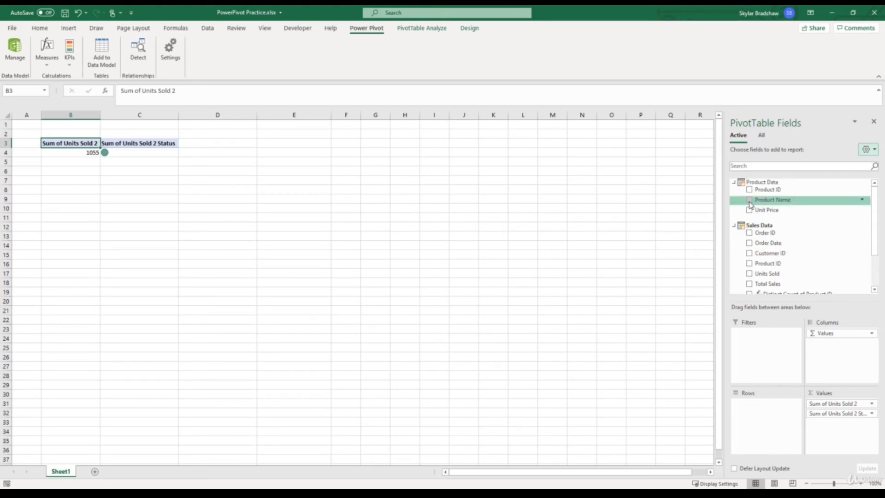
pyautogui.click(762, 136)
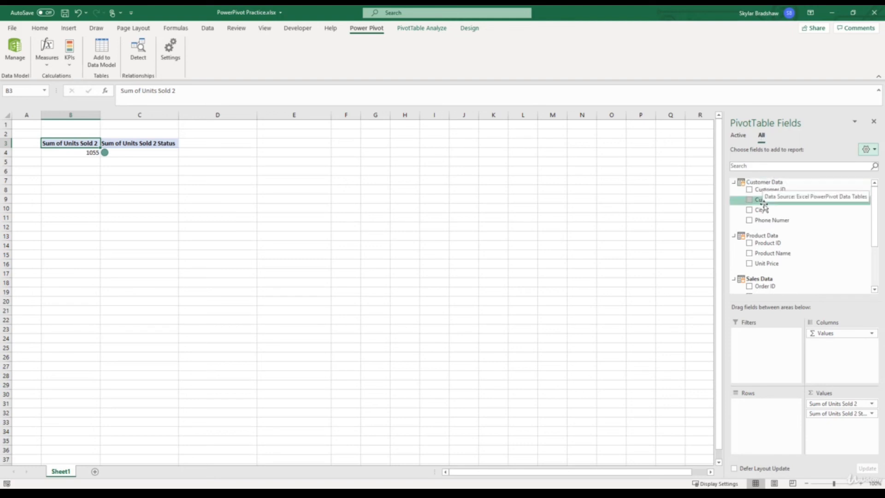
pyautogui.moveTo(765, 212); pyautogui.dragTo(756, 407)
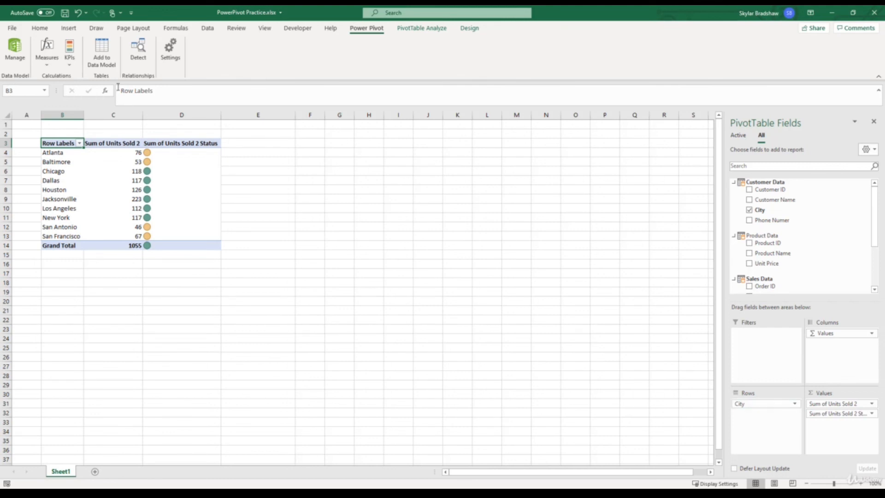
# - Open the existing Sum of Units Sold 2 KPI for editing
pyautogui.click(69, 55)
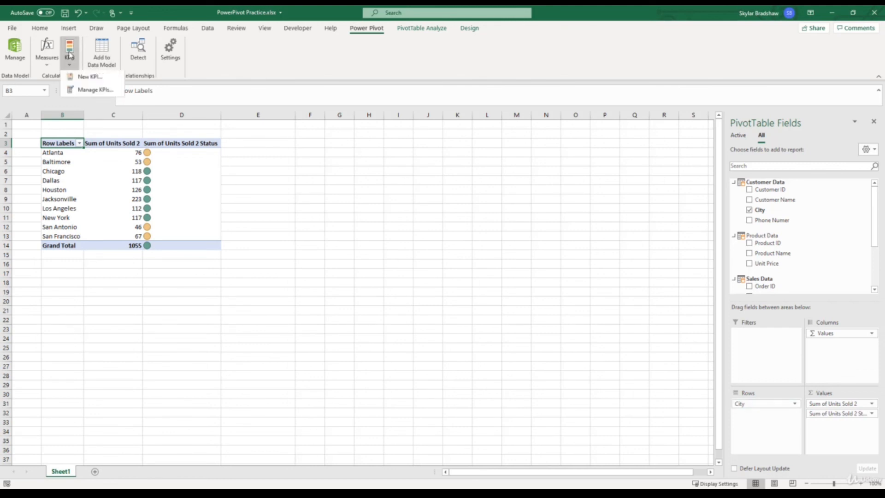
pyautogui.click(84, 91)
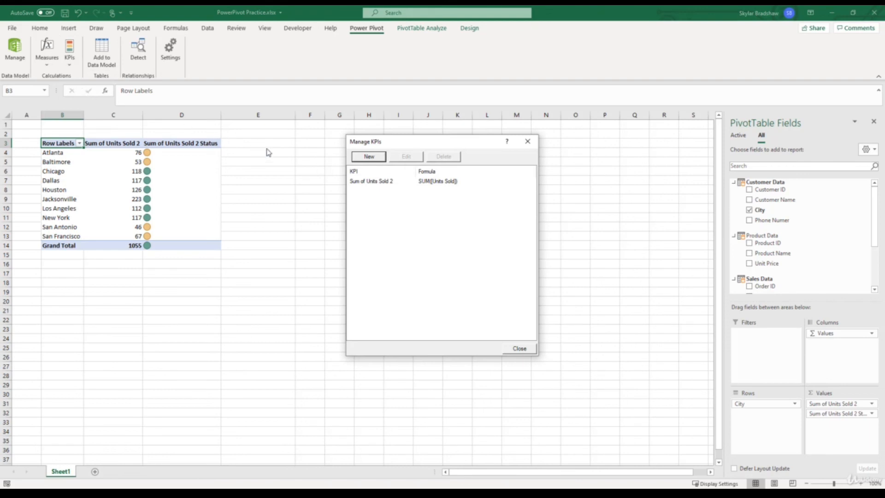
pyautogui.click(365, 184)
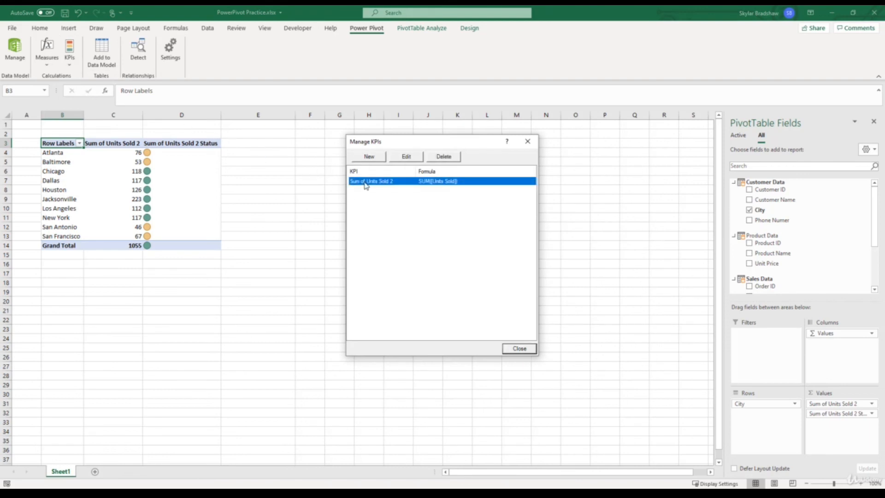
pyautogui.click(399, 158)
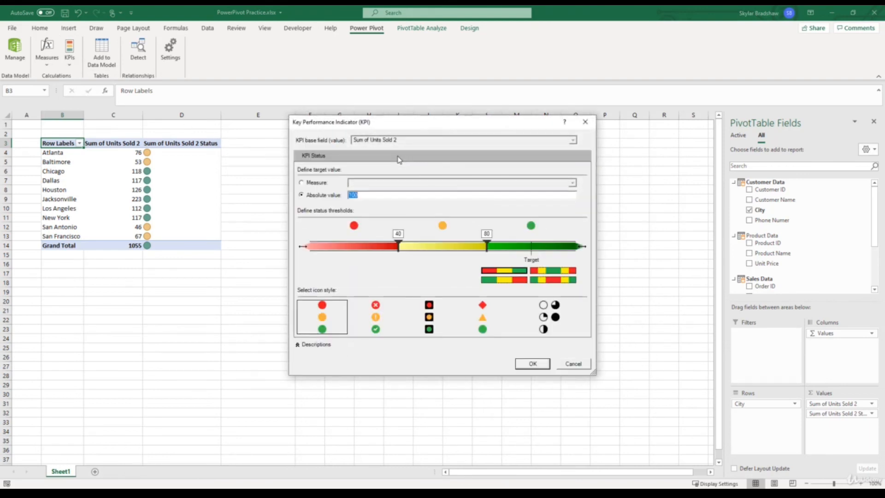